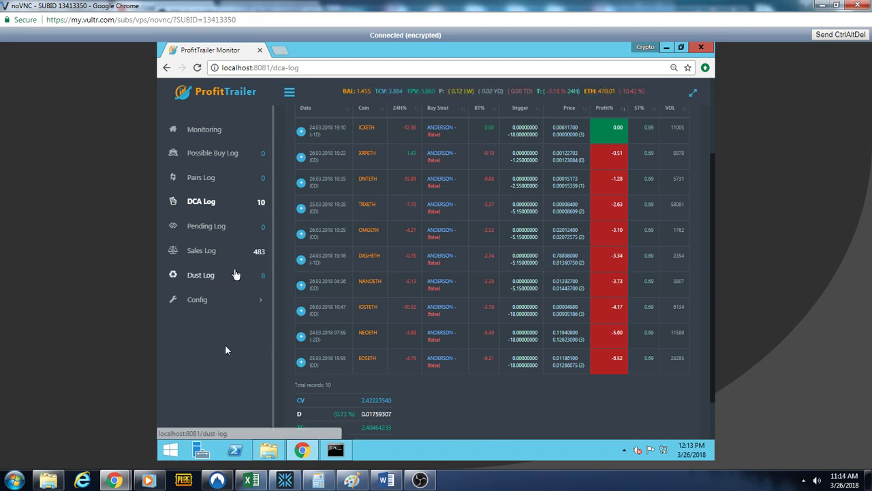
Switch to the other Chrome window and bring up the Binance exchange page.
{"action": "mouse_move", "coordinate": [113, 480]}
{"action": "left_click", "coordinate": [84, 433]}
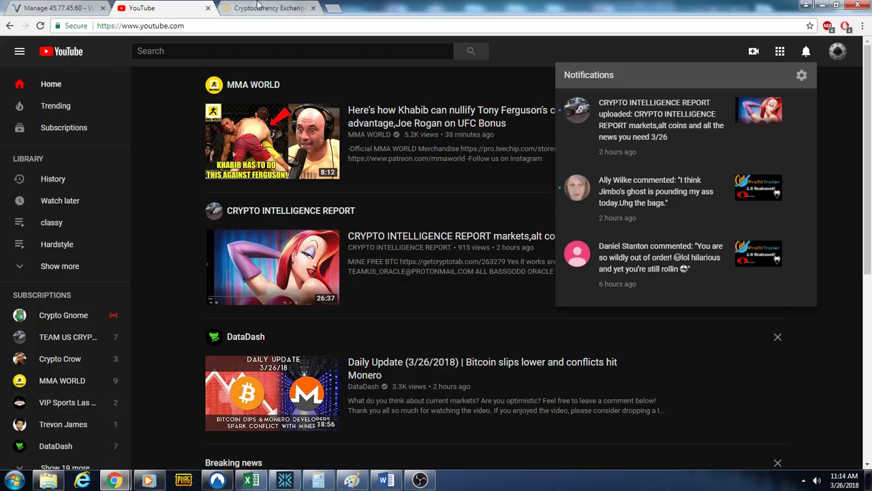
{"action": "left_click", "coordinate": [266, 7]}
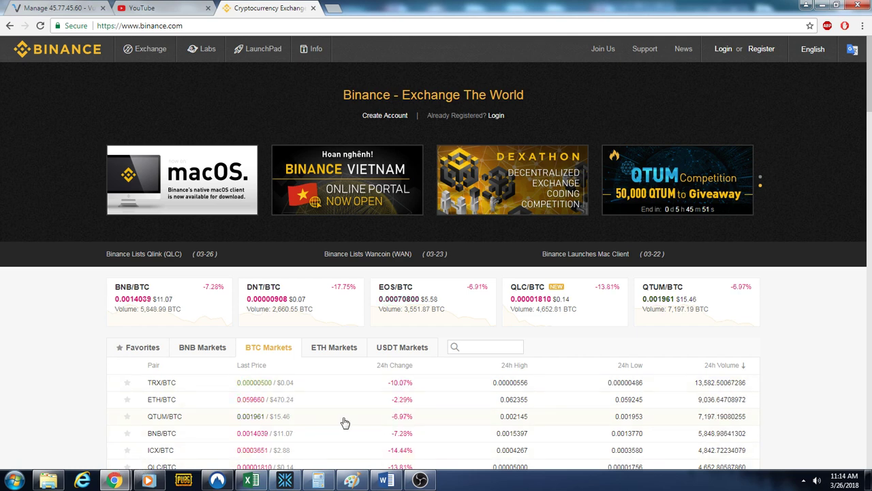
{"action": "scroll", "coordinate": [345, 422], "scroll_direction": "down", "scroll_amount": 1}
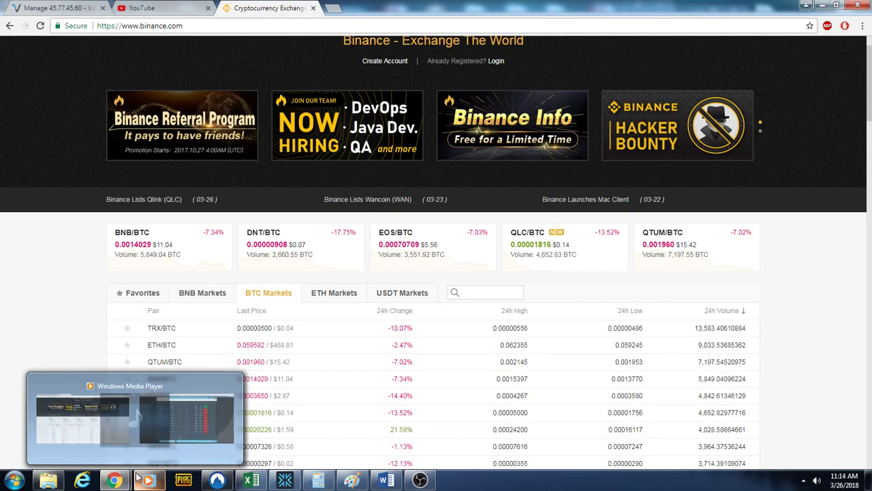
{"action": "mouse_move", "coordinate": [148, 481]}
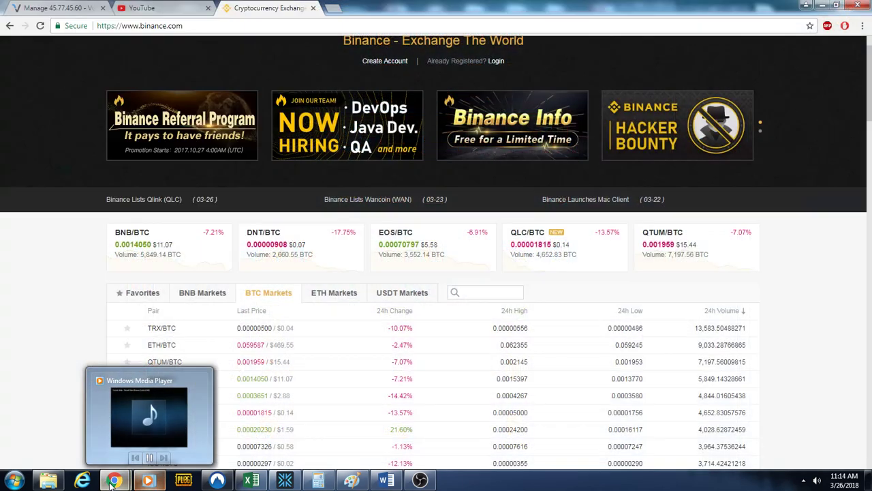
{"action": "mouse_move", "coordinate": [114, 480]}
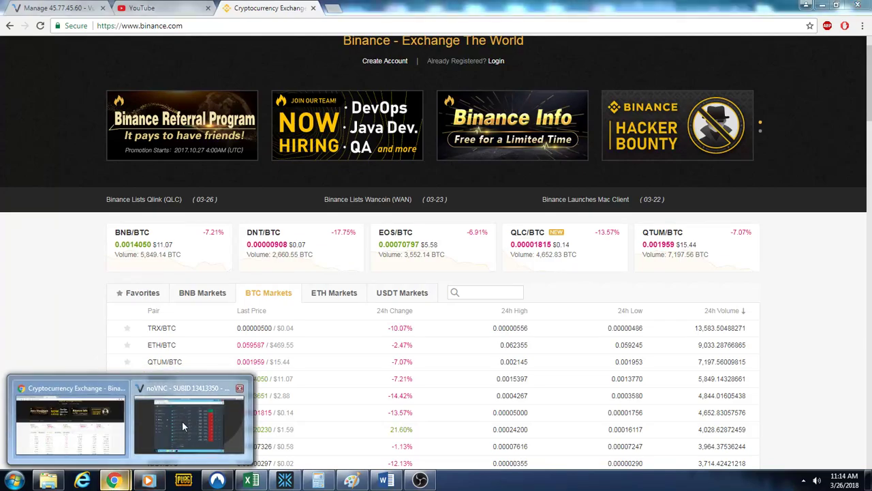
Return to the remote ProfitTrailer window and open the Sales Log of completed ETH trades.
{"action": "left_click", "coordinate": [190, 421]}
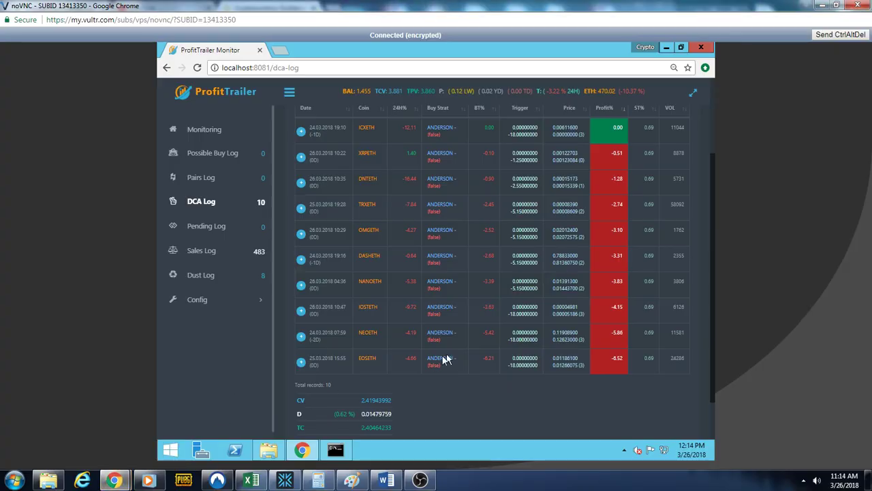
{"action": "scroll", "coordinate": [431, 359], "scroll_direction": "down", "scroll_amount": 2}
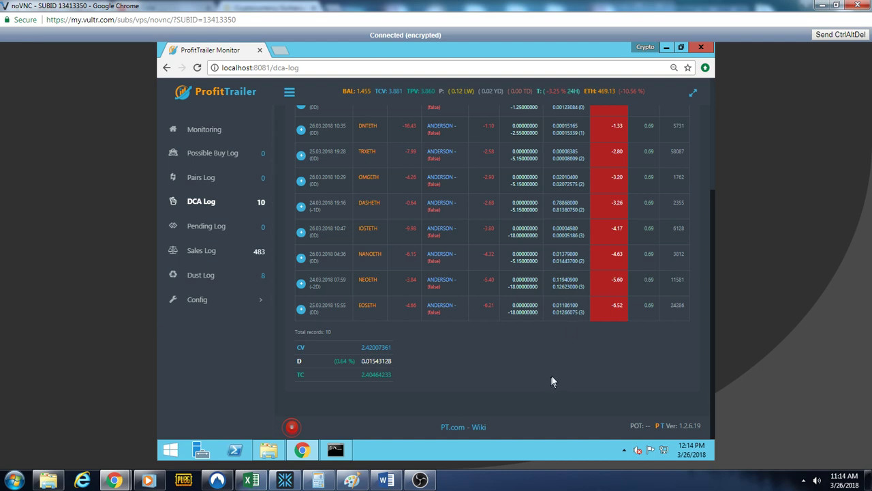
{"action": "left_click", "coordinate": [217, 253]}
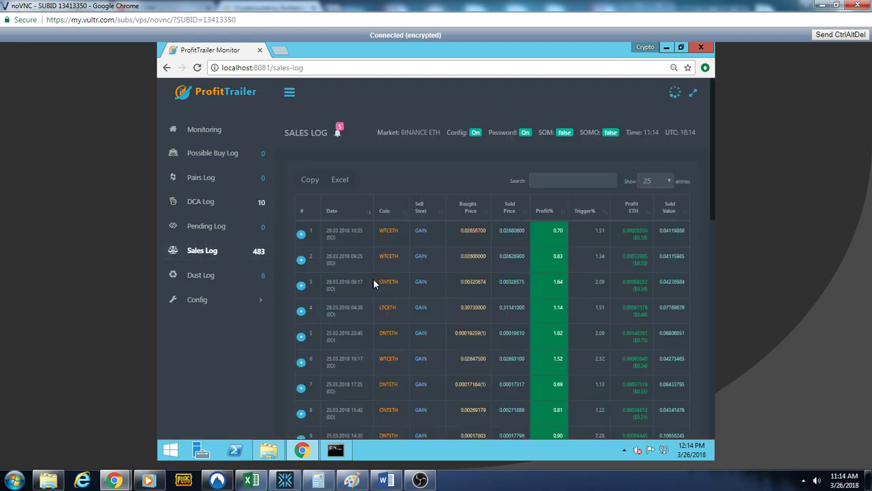
Open the DCA configuration file from the Config section to view buy triggers and trailing_buy.
{"action": "left_click", "coordinate": [205, 300]}
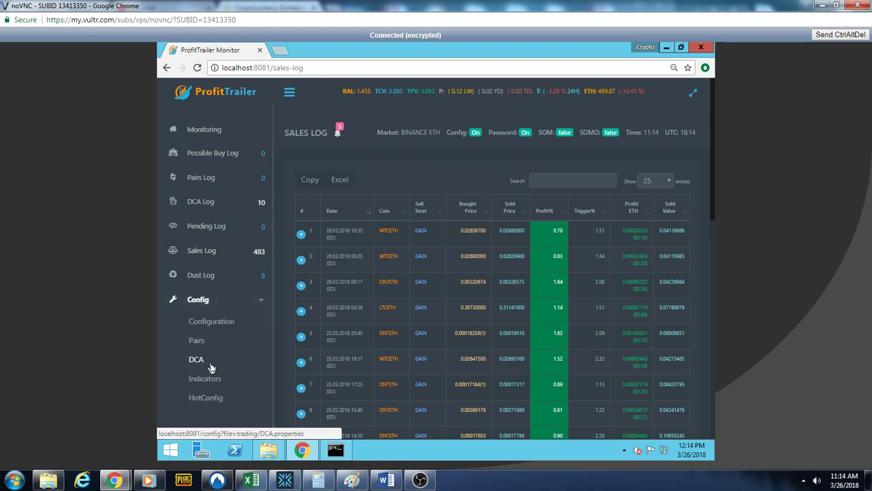
{"action": "left_click", "coordinate": [214, 360]}
{"action": "scroll", "coordinate": [464, 348], "scroll_direction": "down", "scroll_amount": 5}
{"action": "scroll", "coordinate": [464, 348], "scroll_direction": "down", "scroll_amount": 3}
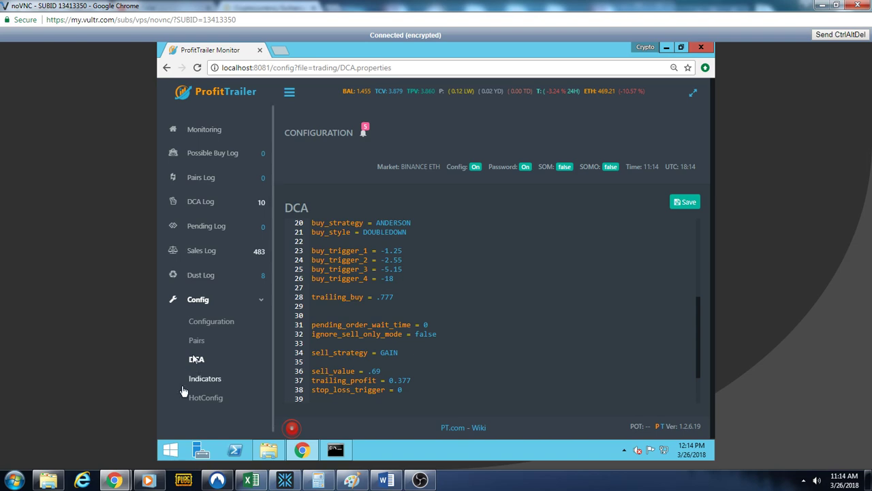
Bring the Binance Chrome window forward and load tradingview.com in a new tab.
{"action": "left_click", "coordinate": [114, 481]}
{"action": "left_click", "coordinate": [68, 423]}
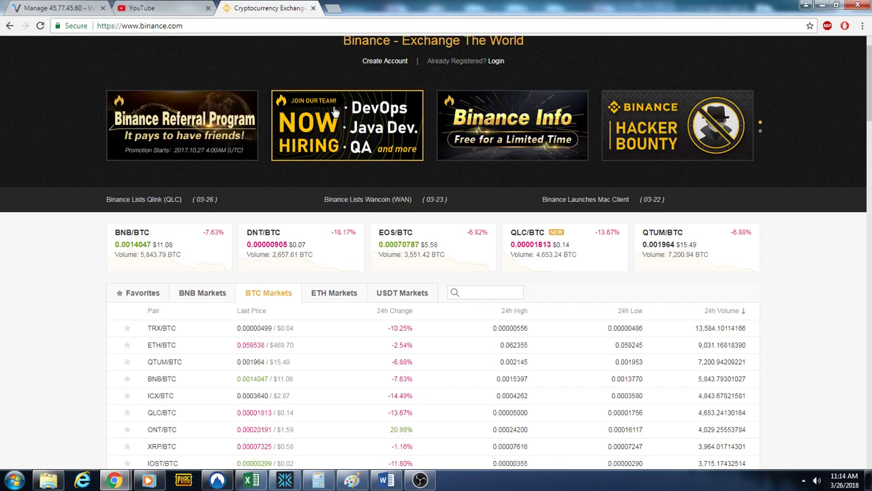
{"action": "left_click", "coordinate": [334, 8]}
{"action": "type", "text": "tra"}
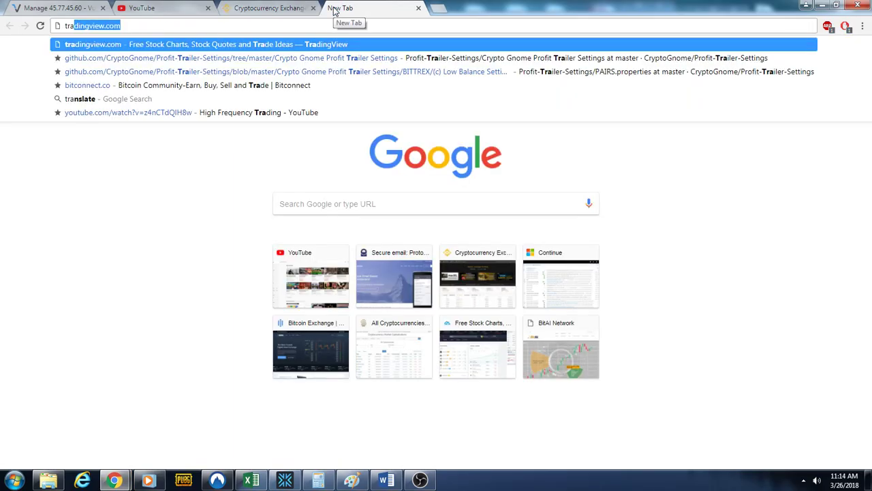
{"action": "key", "text": "Return"}
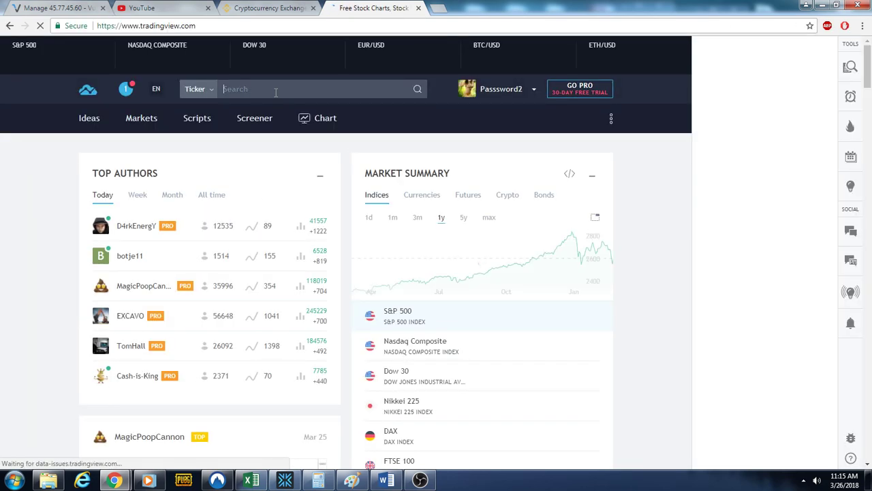
Search BTCUSD and open the Bitcoin / Dollar chart from the first result.
{"action": "left_click", "coordinate": [276, 92]}
{"action": "type", "text": "BTCUSD"}
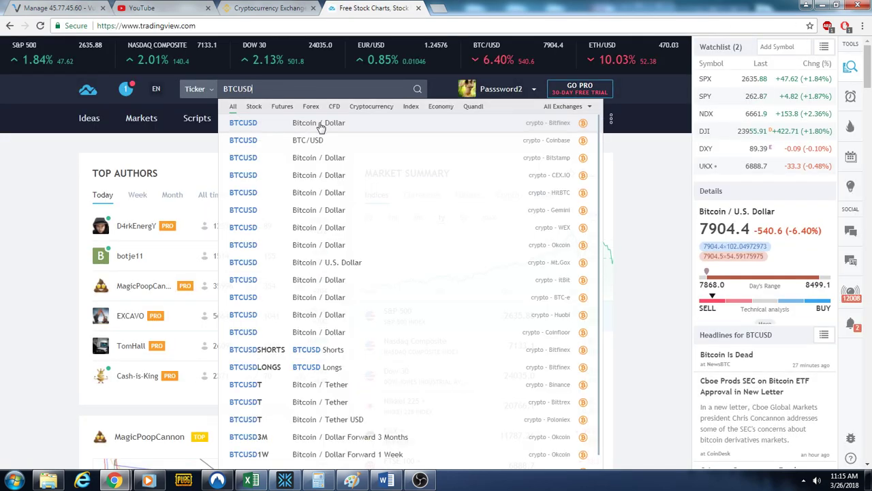
{"action": "left_click", "coordinate": [329, 142]}
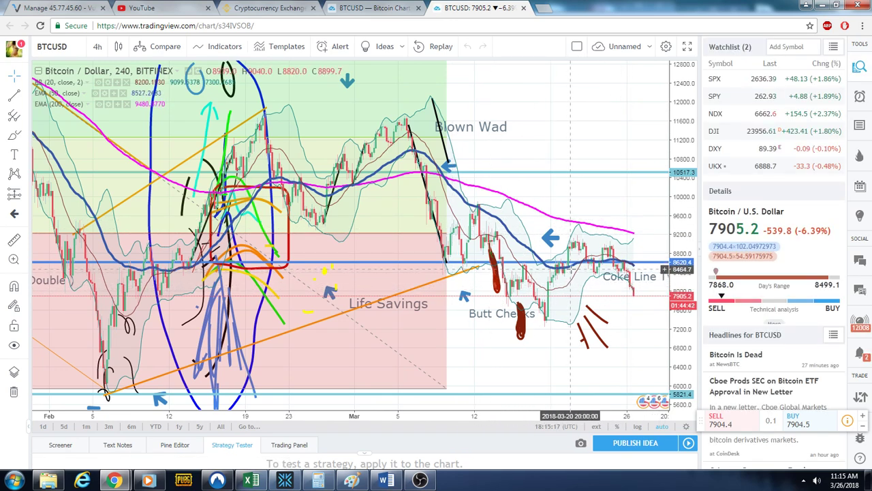
Pan the BTCUSD chart to the latest candles and select the 8620.4 horizontal level.
{"action": "left_click_drag", "start_coordinate": [633, 326], "coordinate": [555, 320]}
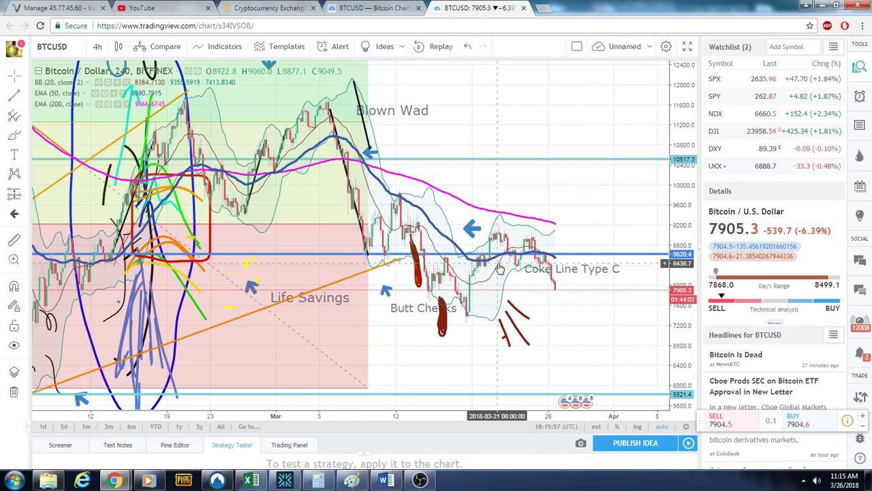
{"action": "left_click", "coordinate": [531, 254]}
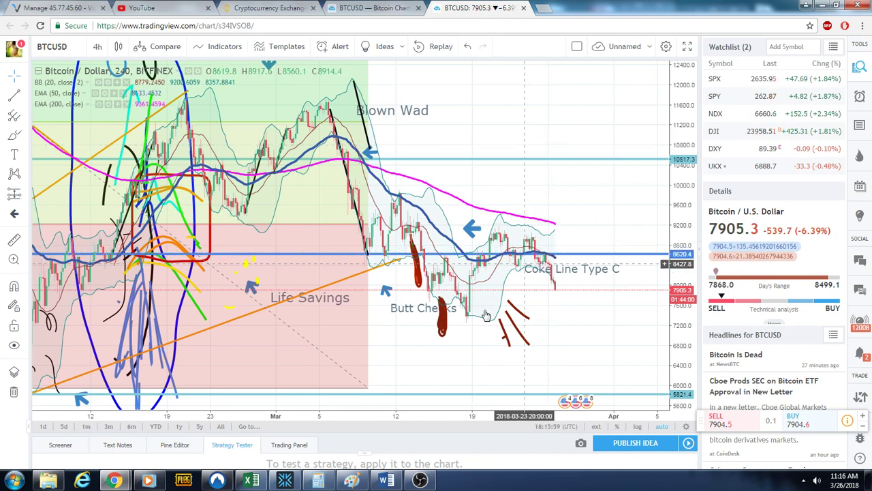
Briefly check the screen recorder, then return to ProfitTrailer's DCA configuration showing trailing_buy .777.
{"action": "left_click", "coordinate": [419, 480]}
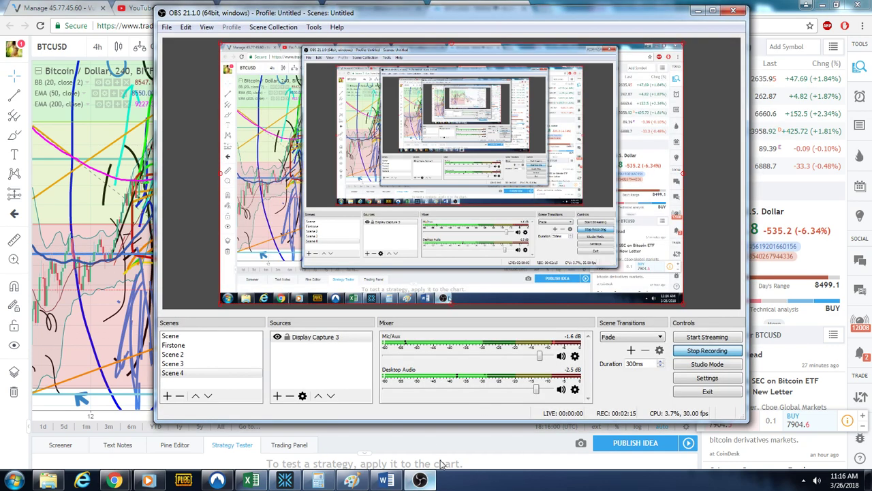
{"action": "left_click", "coordinate": [660, 5]}
{"action": "left_click", "coordinate": [114, 480]}
{"action": "left_click", "coordinate": [181, 424]}
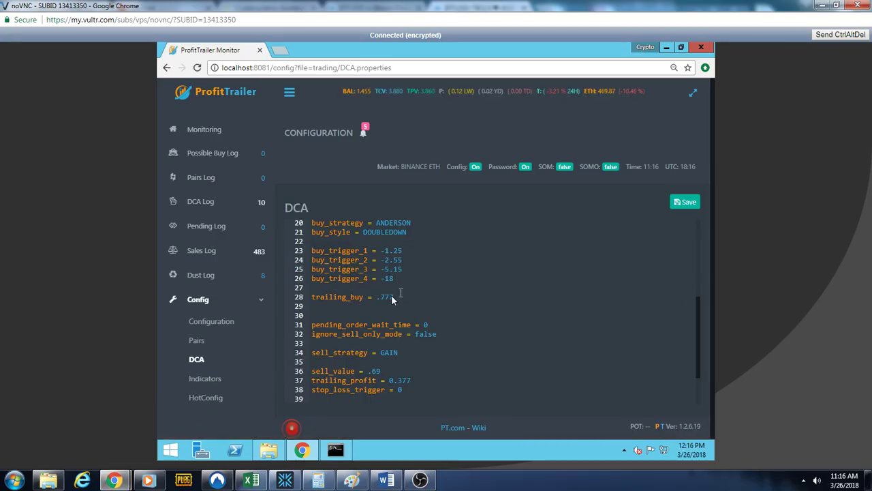
{"action": "left_click", "coordinate": [383, 297]}
{"action": "left_click", "coordinate": [426, 298]}
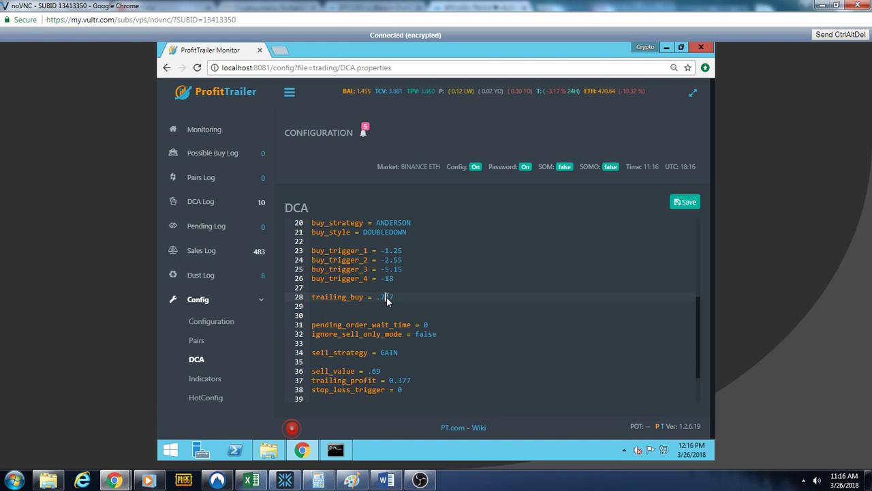
{"action": "left_click", "coordinate": [387, 298]}
Open the DCA Log listing the ten losing ETH pairs and their totals.
{"action": "left_click", "coordinate": [230, 208]}
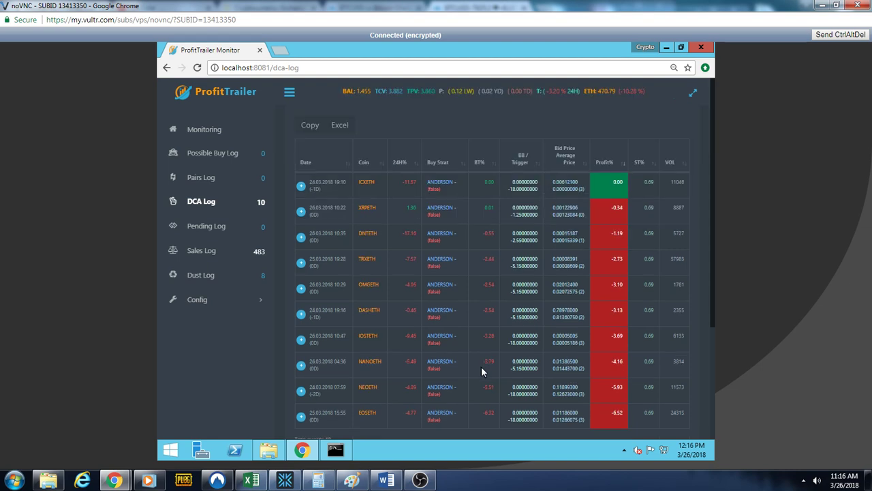
{"action": "scroll", "coordinate": [481, 370], "scroll_direction": "down", "scroll_amount": 3}
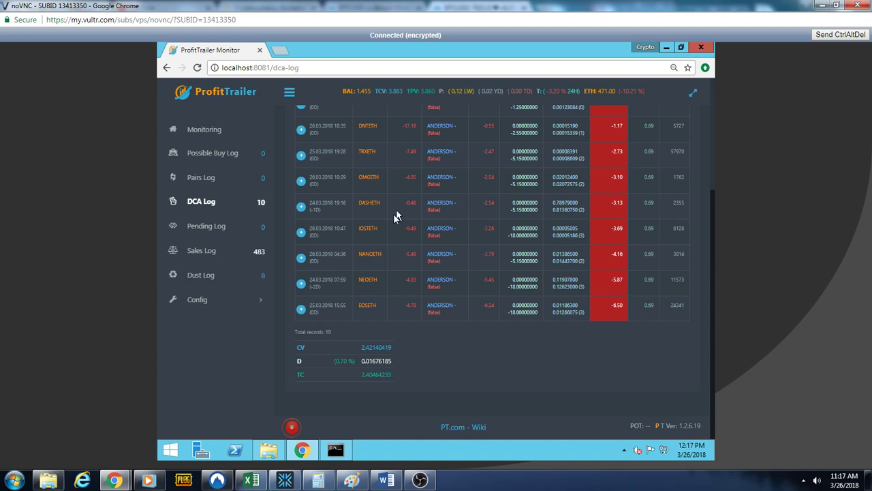
Bring the OBS Studio recording window to the front over the DCA Log.
{"action": "left_click", "coordinate": [420, 480]}
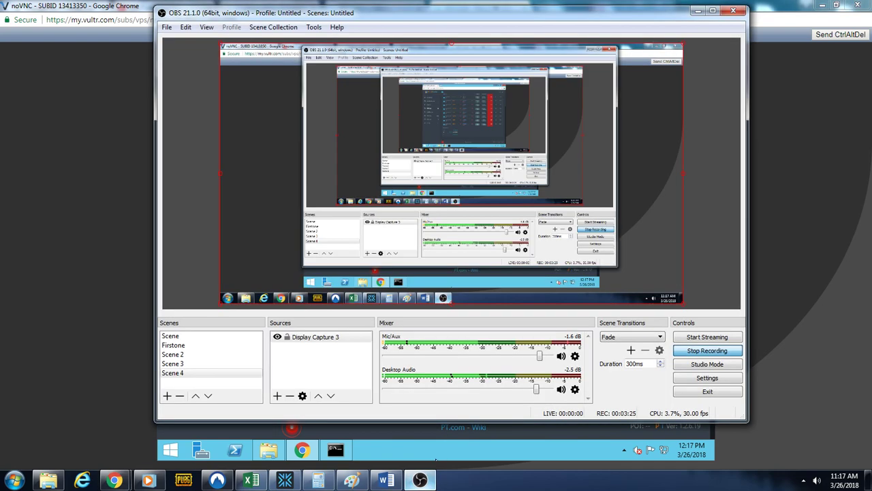